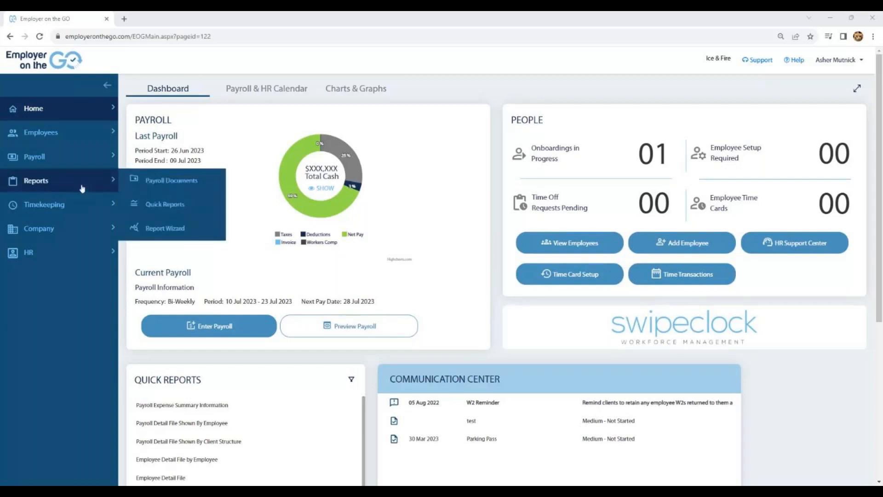
Open the Report Wizard and review the categories offered under each report type, from Exports through Timekeeping.
{"action": "left_click", "coordinate": [155, 229]}
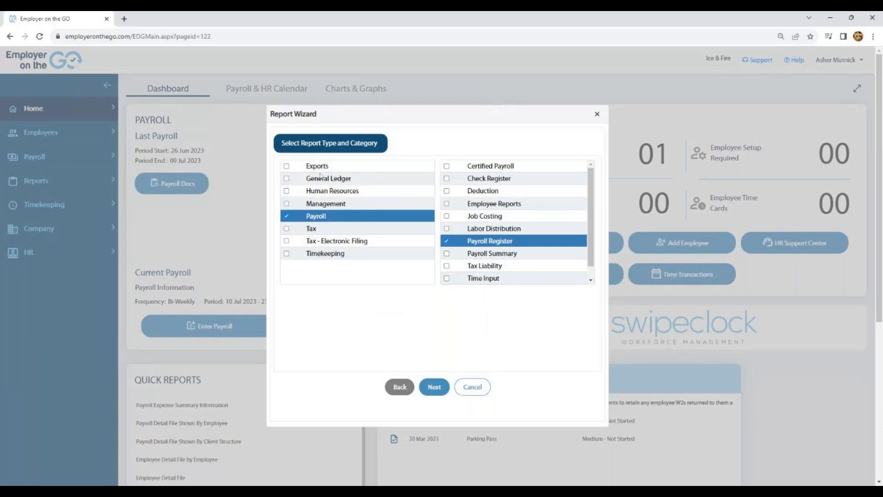
{"action": "left_click", "coordinate": [287, 167]}
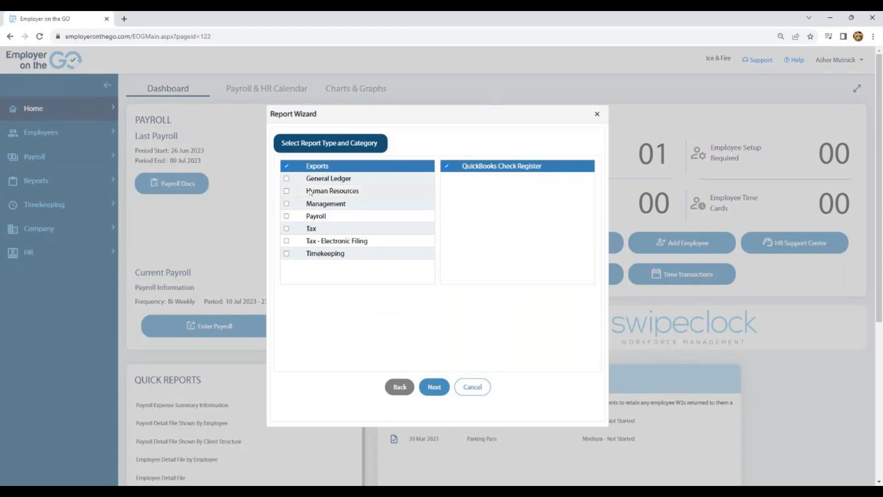
{"action": "left_click", "coordinate": [288, 179]}
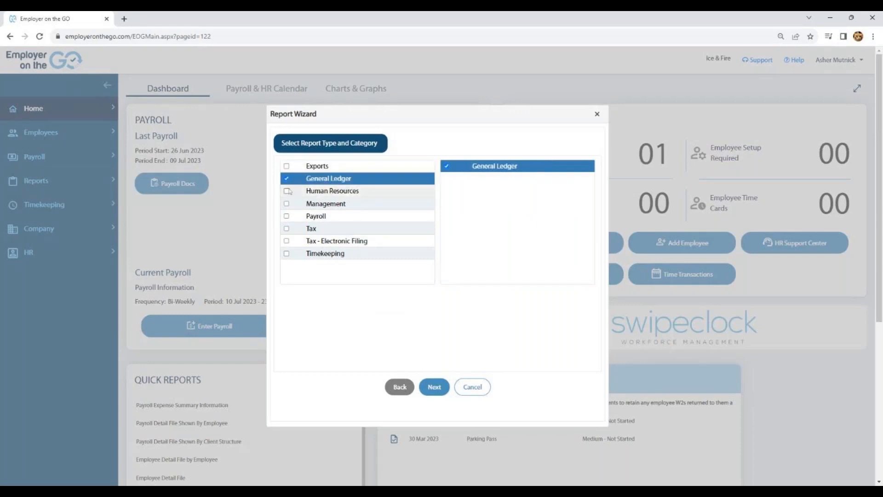
{"action": "left_click", "coordinate": [288, 192]}
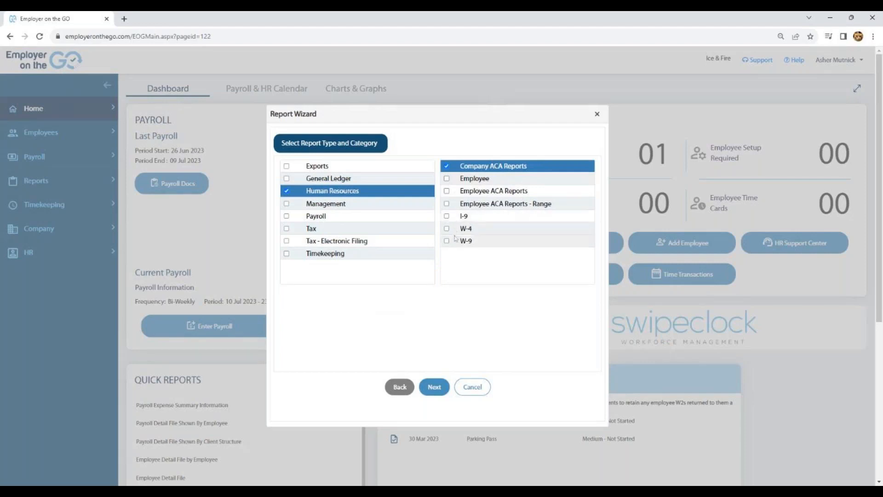
{"action": "left_click", "coordinate": [286, 204]}
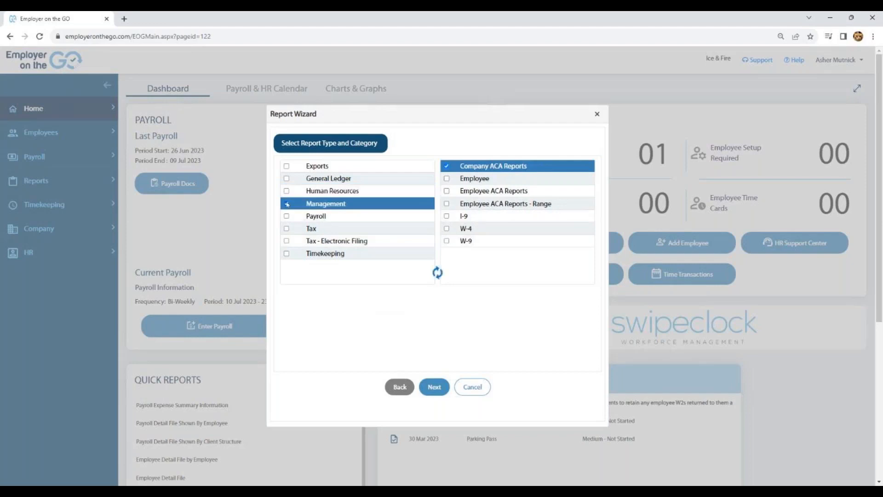
{"action": "left_click", "coordinate": [286, 215]}
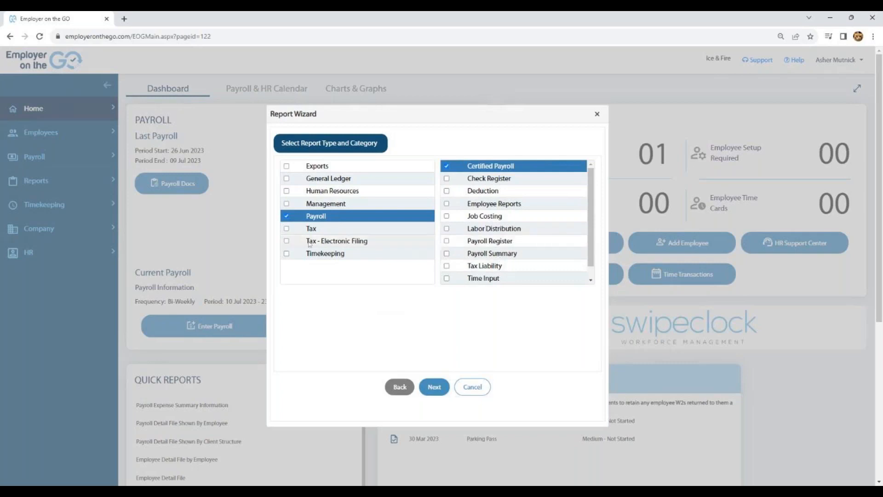
{"action": "left_click", "coordinate": [287, 230]}
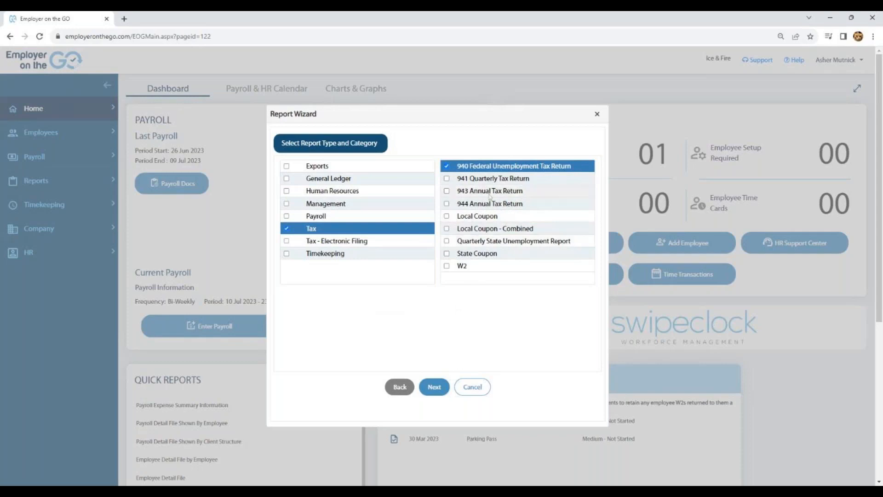
{"action": "left_click", "coordinate": [288, 242]}
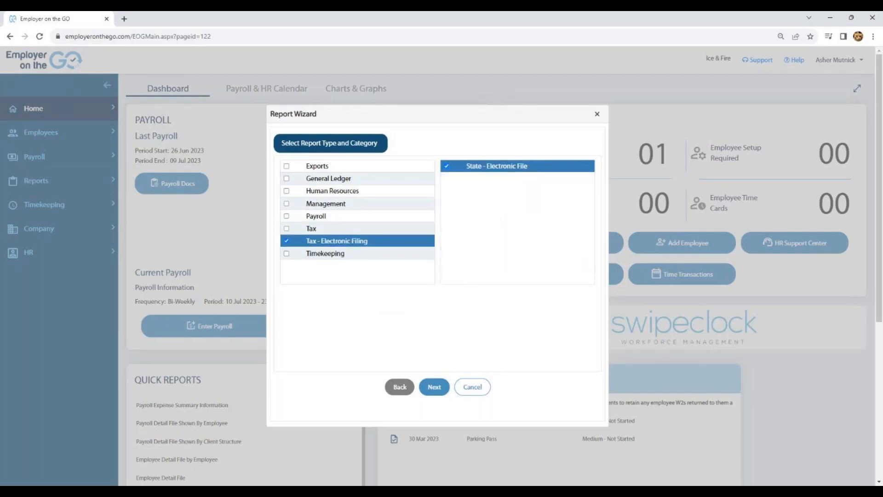
{"action": "left_click", "coordinate": [286, 253]}
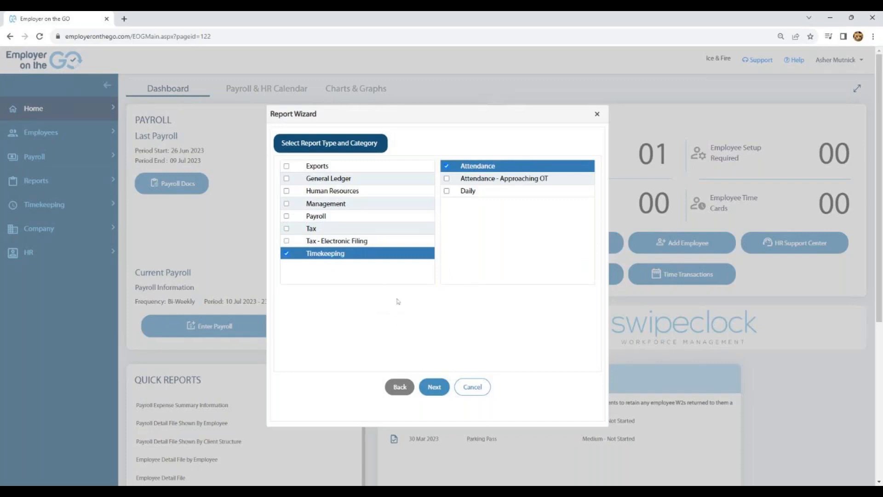
Choose the Payroll report type with the Payroll Register category and continue to division selection.
{"action": "left_click", "coordinate": [286, 216]}
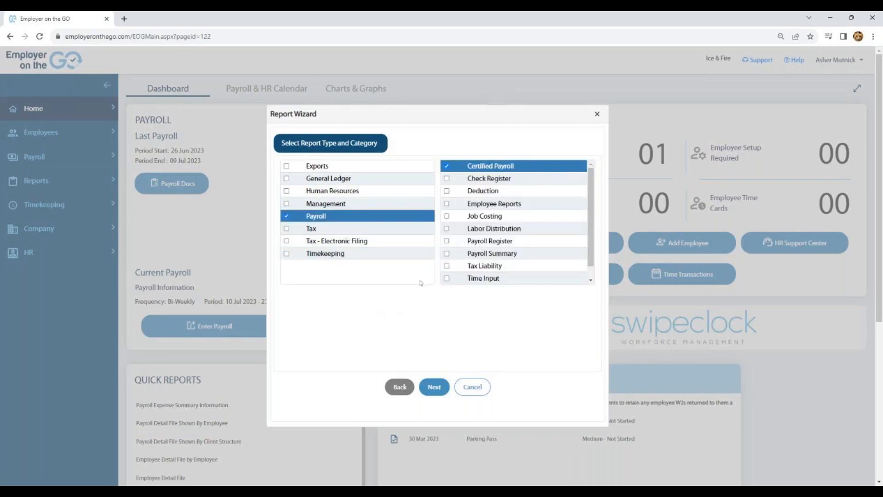
{"action": "left_click", "coordinate": [447, 242]}
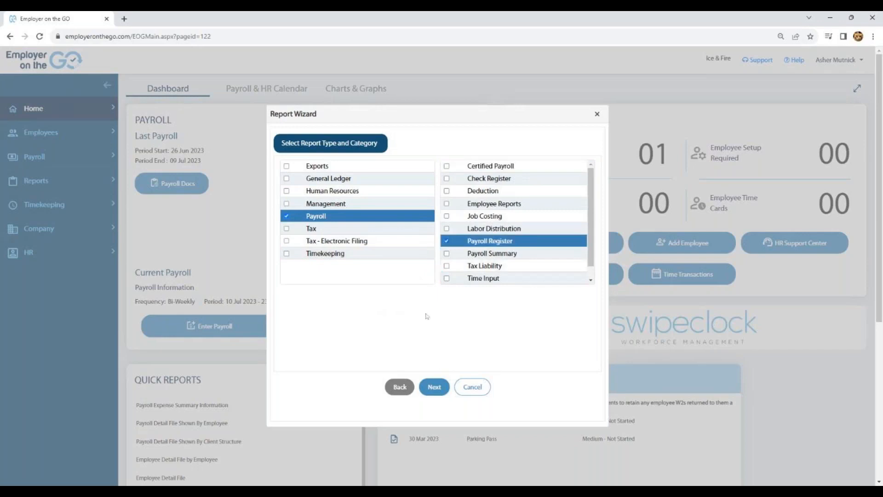
{"action": "left_click", "coordinate": [435, 387]}
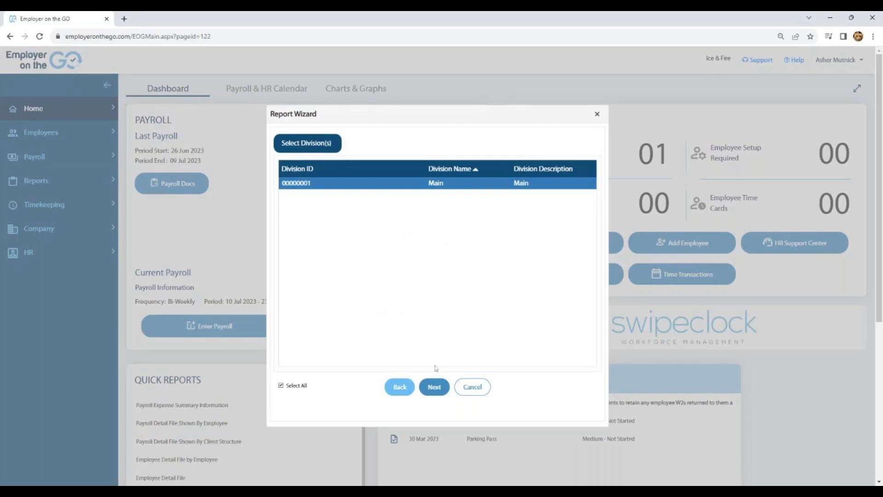
Keep all divisions, locations and departments selected and proceed to the employee selection.
{"action": "left_click", "coordinate": [432, 385]}
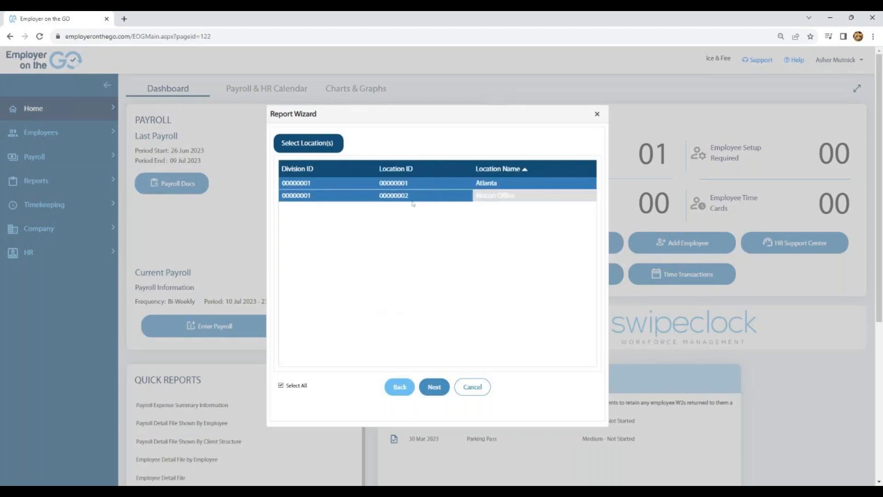
{"action": "left_click", "coordinate": [435, 386]}
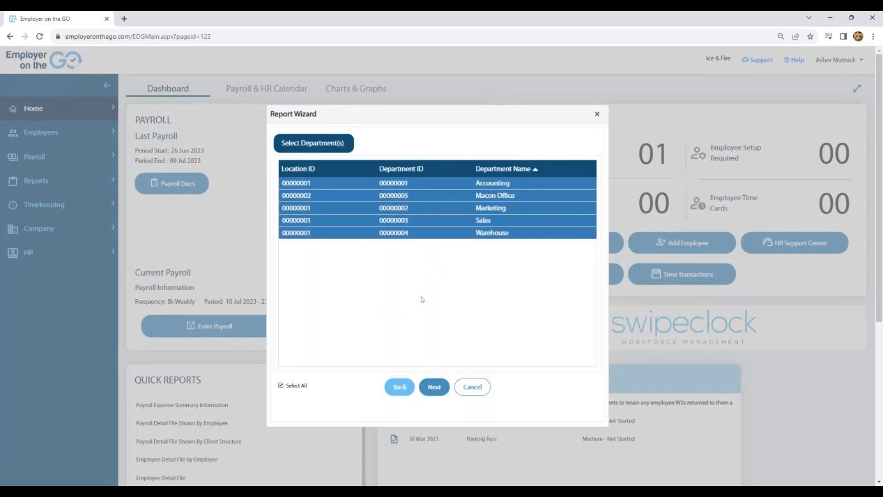
{"action": "left_click", "coordinate": [435, 385]}
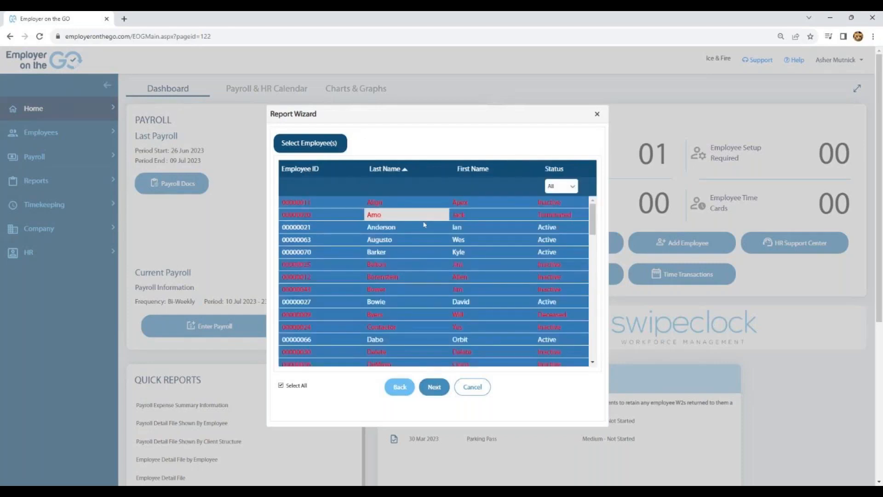
Filter the employee list to Active status and proceed to the date range.
{"action": "left_click", "coordinate": [570, 187]}
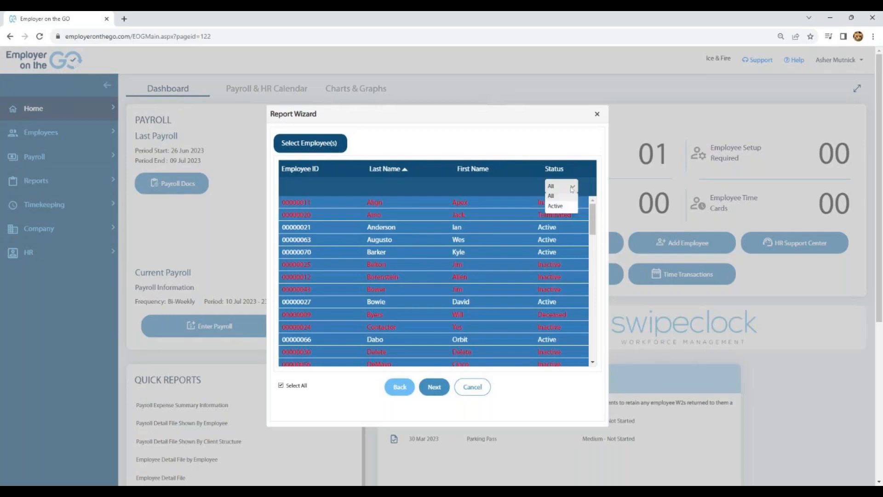
{"action": "left_click", "coordinate": [558, 212]}
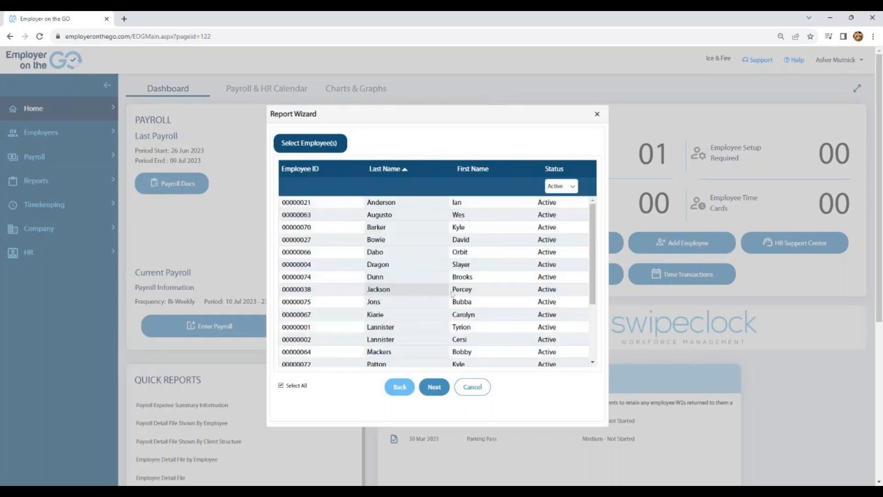
{"action": "left_click", "coordinate": [435, 387]}
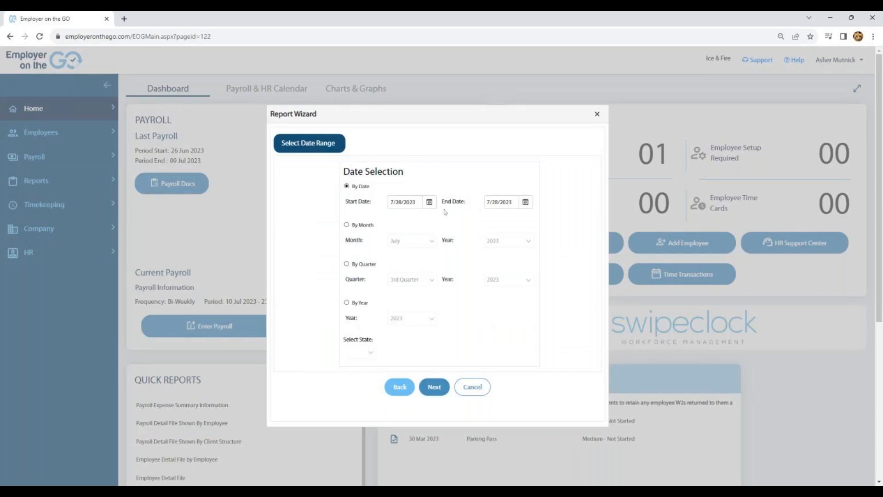
{"action": "left_click", "coordinate": [429, 202]}
{"action": "left_click", "coordinate": [331, 218]}
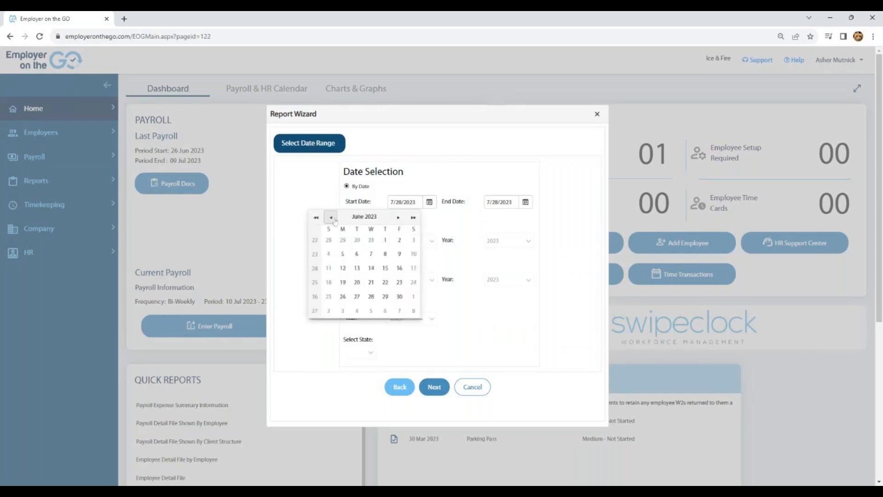
{"action": "left_click", "coordinate": [334, 219]}
{"action": "left_click", "coordinate": [334, 220]}
{"action": "left_click", "coordinate": [334, 220]}
{"action": "left_click", "coordinate": [335, 220]}
{"action": "left_click", "coordinate": [326, 202]}
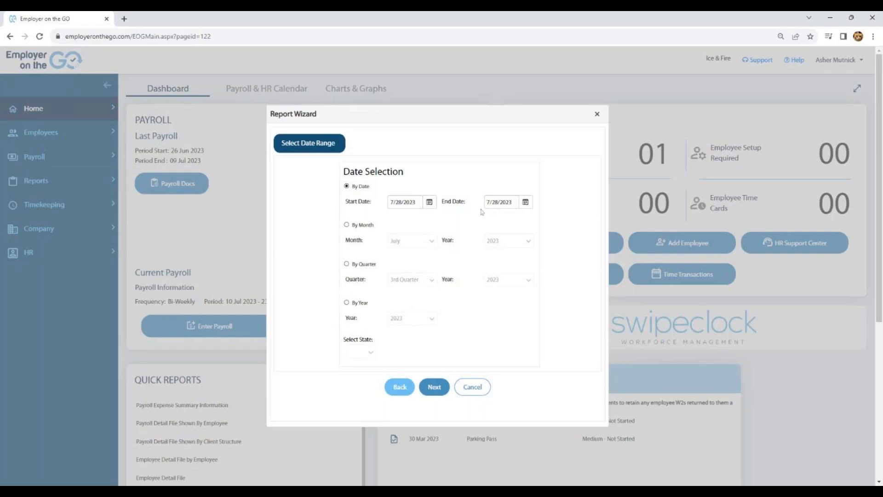
Keep the date selection on By Date with 7/28/2023 as start and end date, and continue to the report list.
{"action": "left_click", "coordinate": [347, 225]}
{"action": "left_click", "coordinate": [349, 266]}
{"action": "left_click", "coordinate": [346, 186]}
{"action": "left_click", "coordinate": [435, 387]}
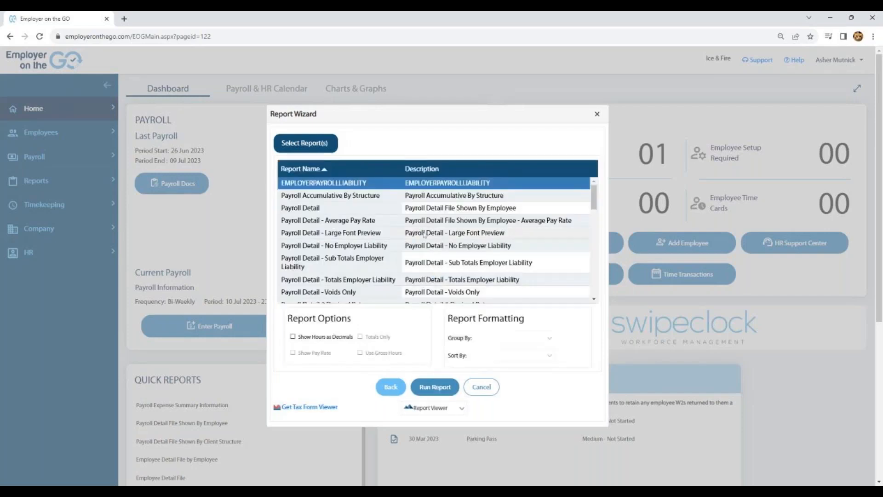
Look through the available payroll register reports and select Payroll Detail - Large Font Preview.
{"action": "scroll", "coordinate": [430, 228], "scroll_direction": "down", "scroll_amount": 3}
{"action": "scroll", "coordinate": [432, 224], "scroll_direction": "down", "scroll_amount": 5}
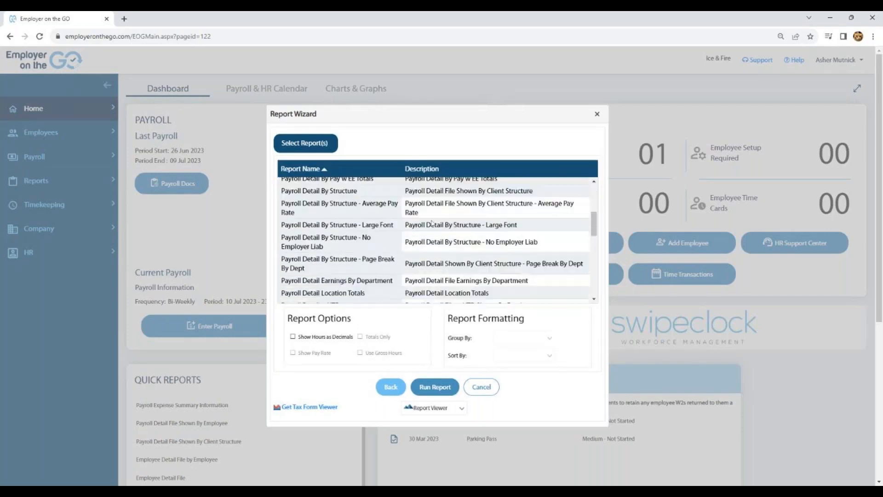
{"action": "scroll", "coordinate": [432, 223], "scroll_direction": "up", "scroll_amount": 6}
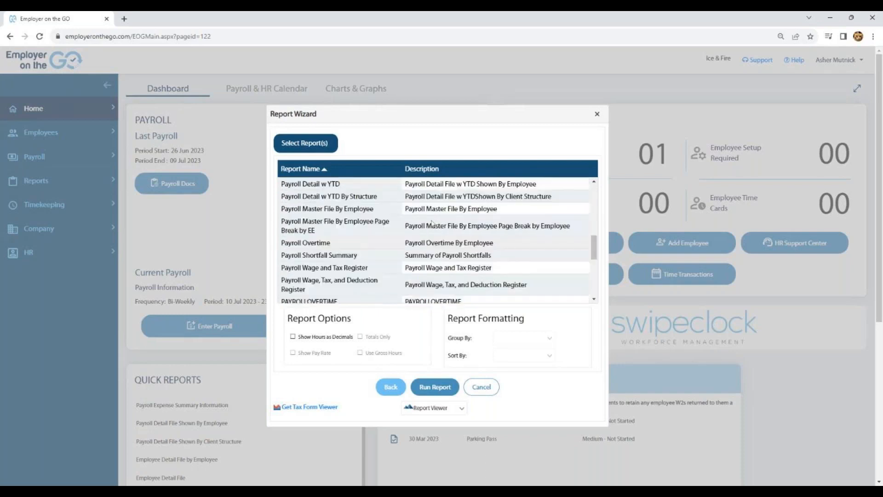
{"action": "scroll", "coordinate": [432, 223], "scroll_direction": "up", "scroll_amount": 1}
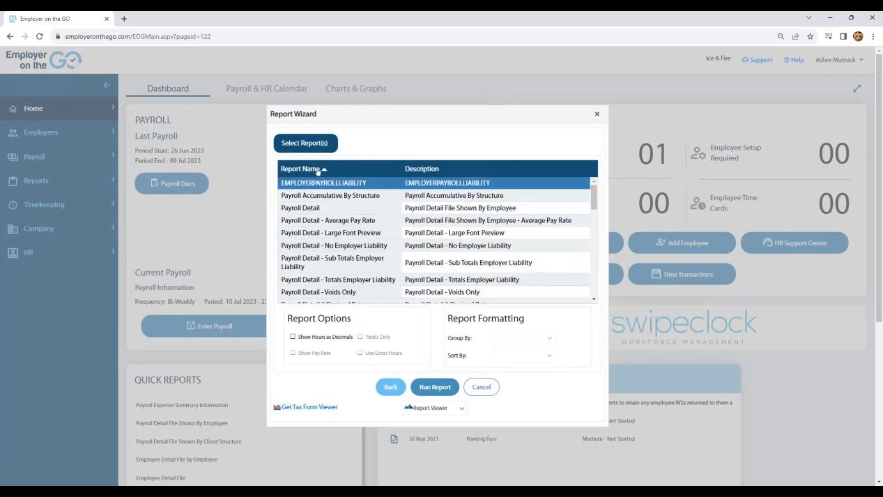
{"action": "left_click", "coordinate": [349, 234]}
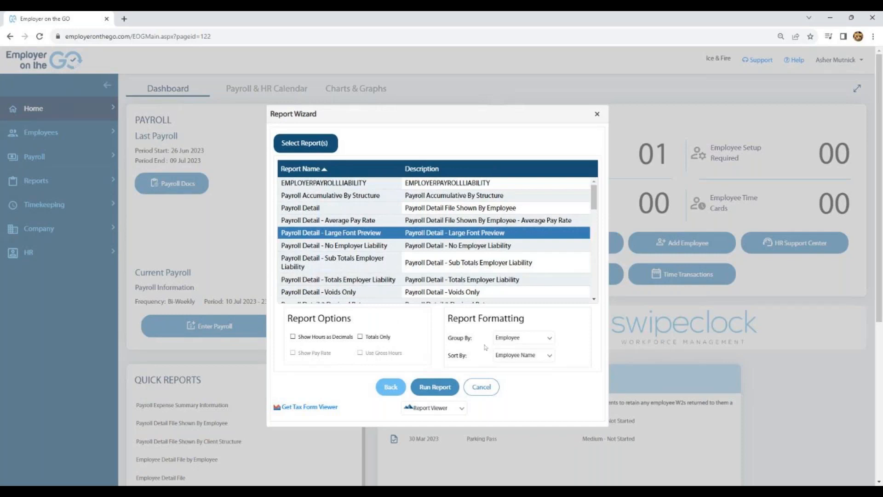
Review the grouping, sorting and output format choices, keep Employee, Employee Name and Report Viewer, and run the report.
{"action": "left_click", "coordinate": [545, 340]}
{"action": "left_click", "coordinate": [569, 350]}
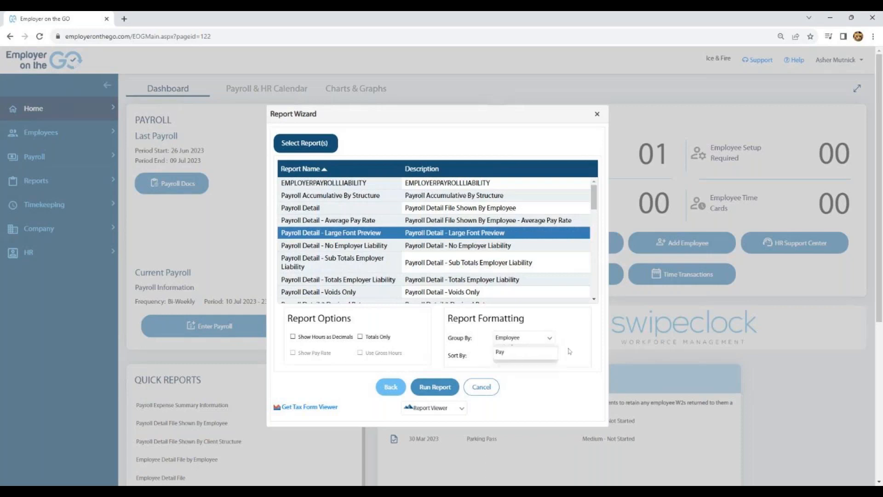
{"action": "left_click", "coordinate": [554, 358]}
{"action": "left_click", "coordinate": [562, 356]}
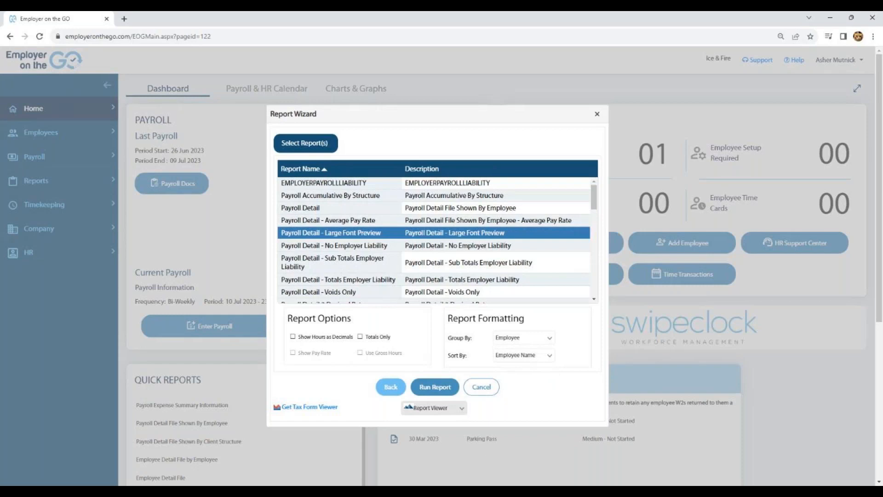
{"action": "left_click", "coordinate": [461, 408]}
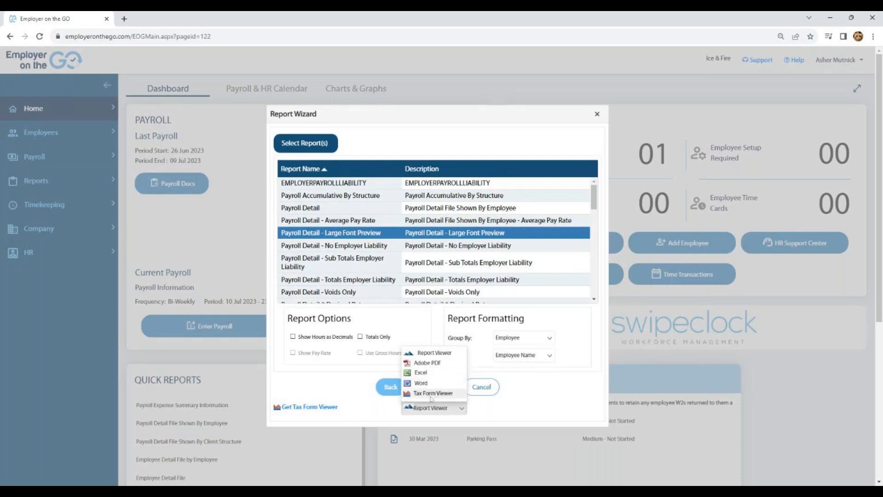
{"action": "left_click", "coordinate": [527, 407]}
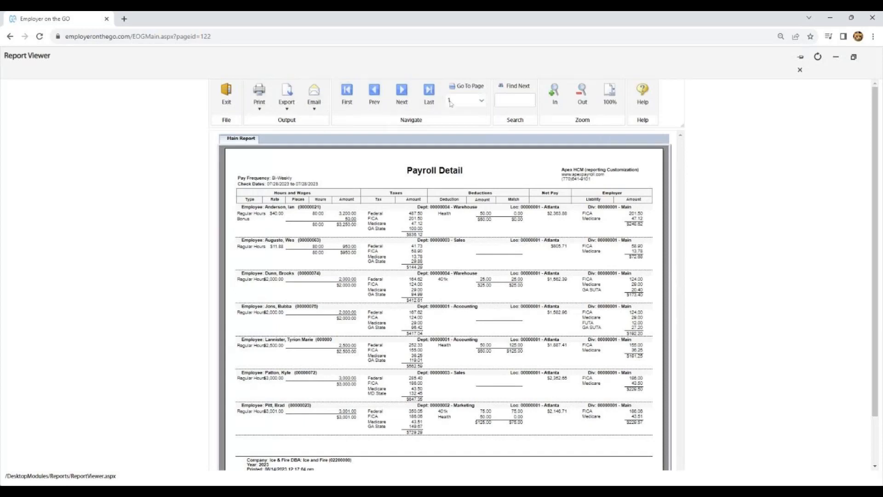
Check the page choices of the generated Payroll Detail report, close the viewer and cancel out of the Report Wizard.
{"action": "left_click", "coordinate": [485, 101]}
{"action": "left_click", "coordinate": [485, 101]}
{"action": "left_click", "coordinate": [800, 72]}
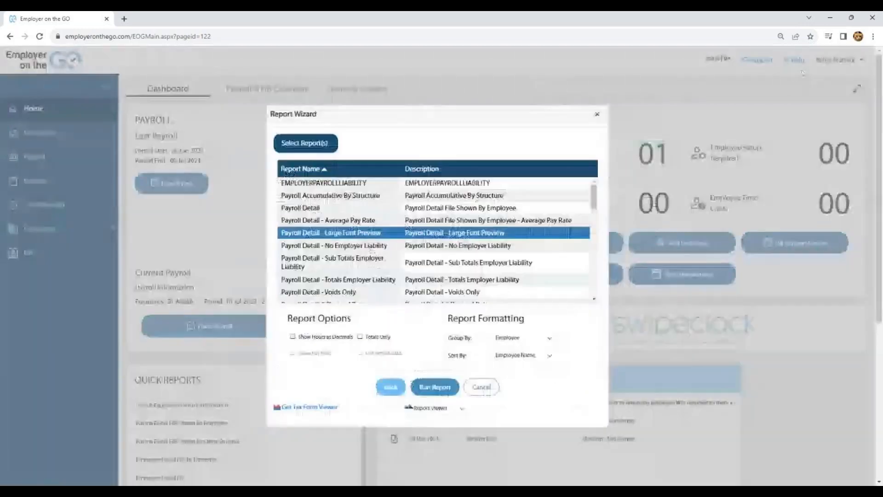
{"action": "left_click", "coordinate": [481, 387]}
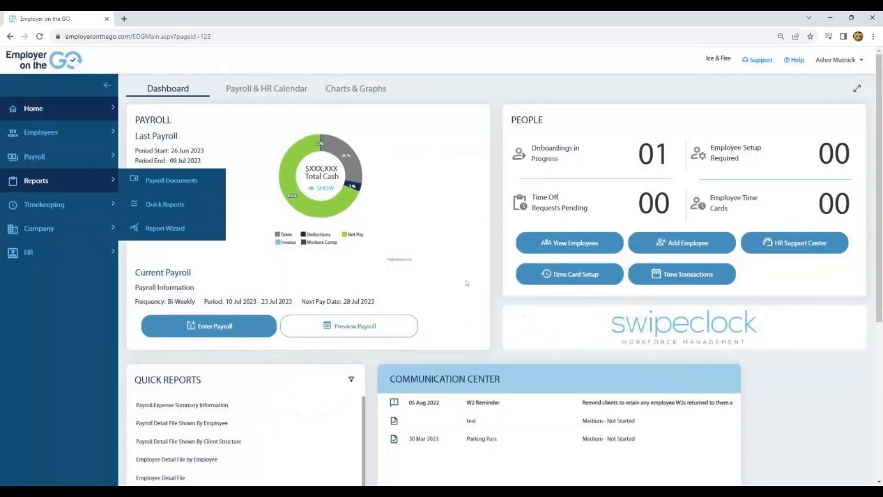